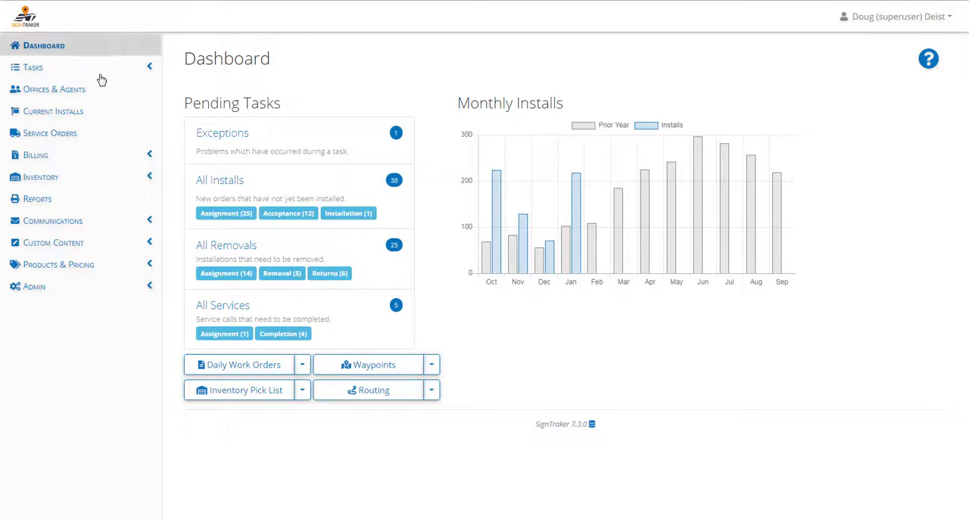
- Open the list of depots within the inventory locations
click(53, 181)
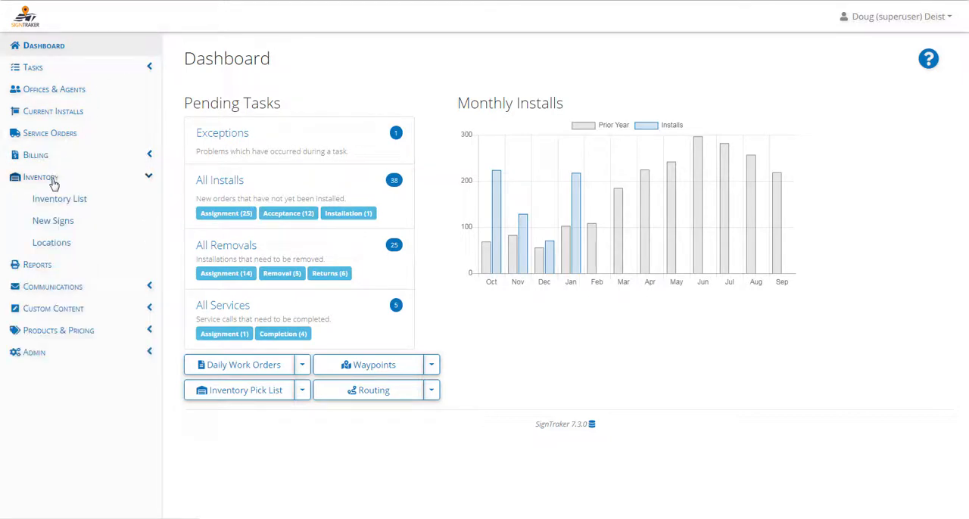
click(65, 248)
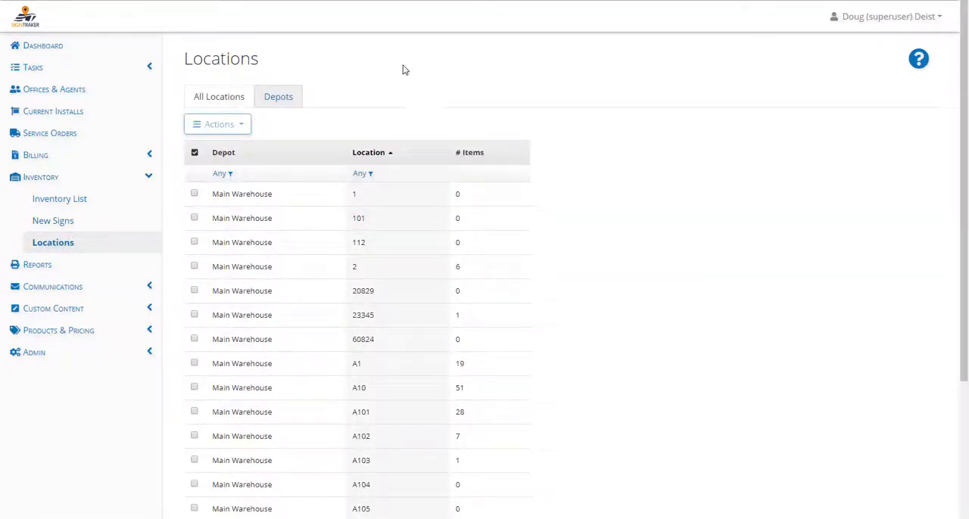
click(272, 101)
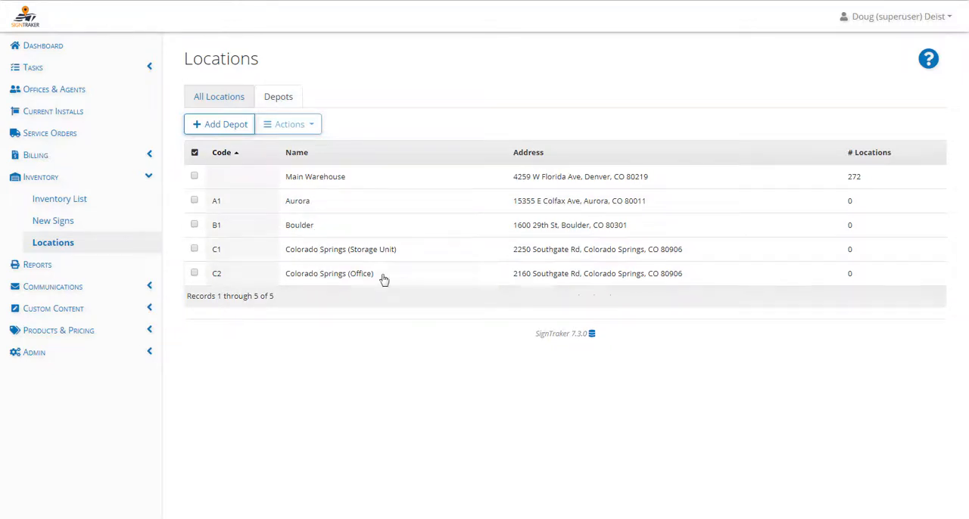
- Review the code, name and address fields for a new depot, cancel the entry, and return to all locations
click(225, 130)
click(406, 43)
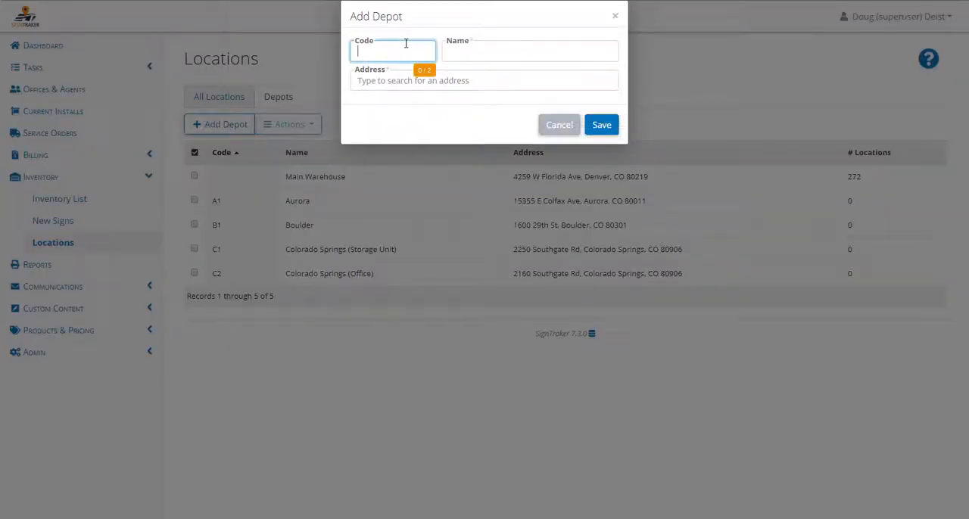
click(480, 50)
click(482, 81)
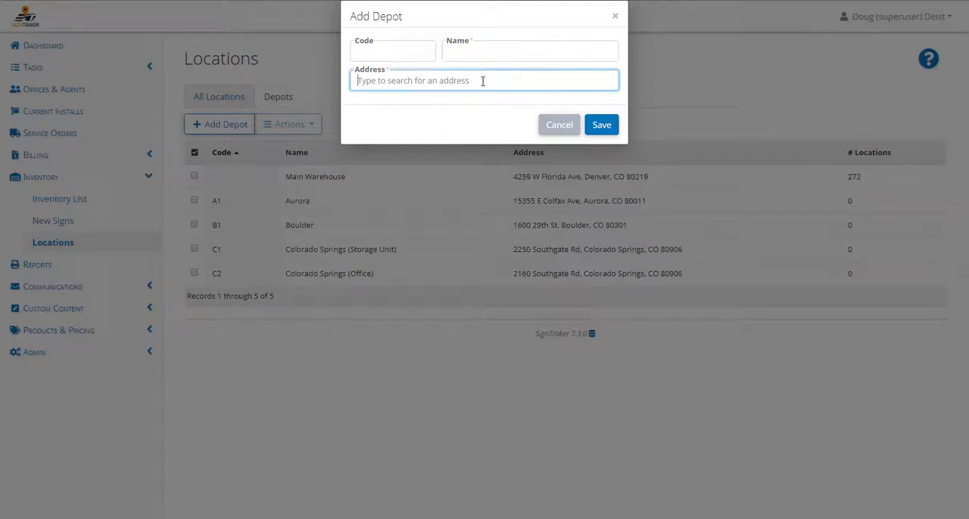
click(559, 125)
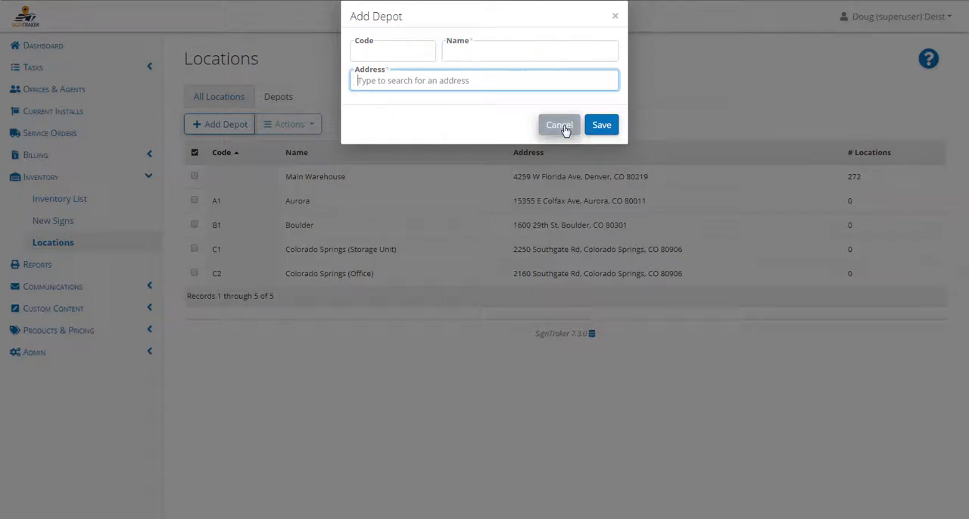
click(53, 241)
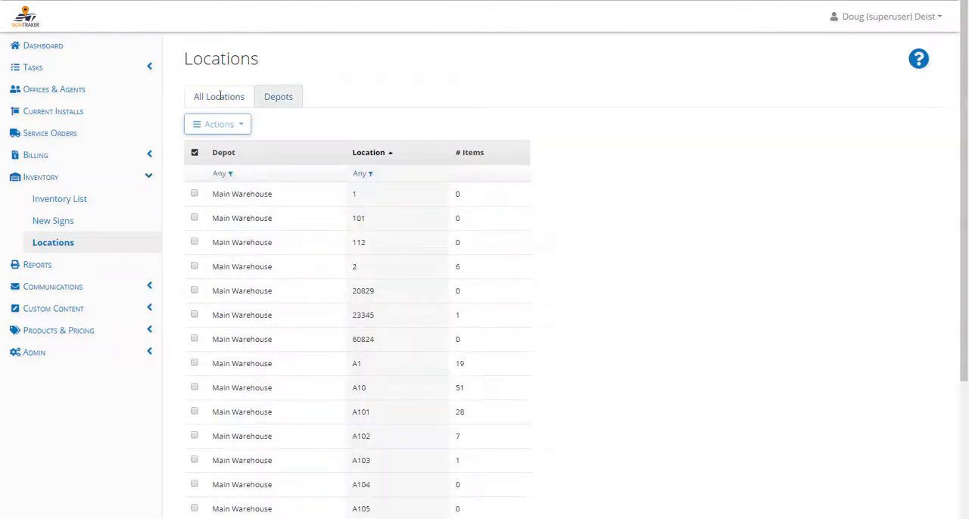
- Check the depot choices in the Boulder (B1) installer's team member record and leave it without saving
click(149, 176)
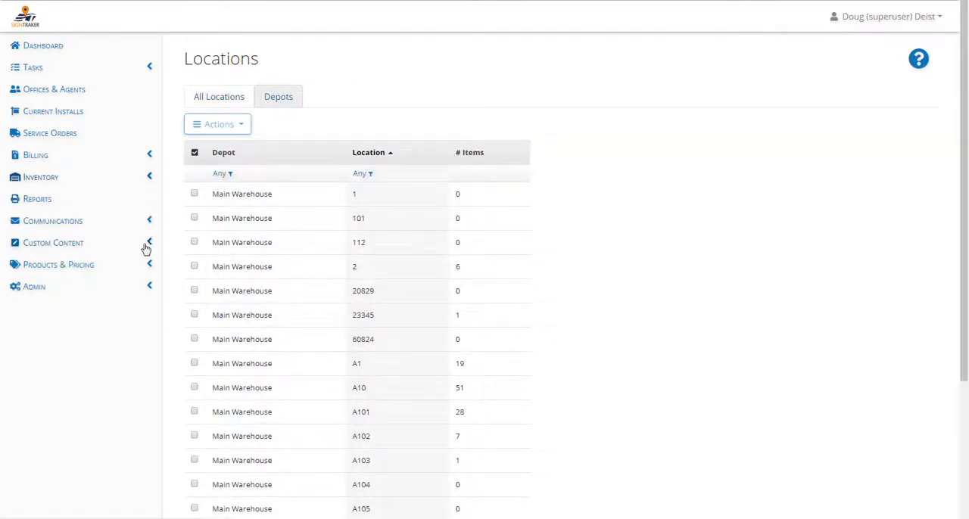
click(150, 287)
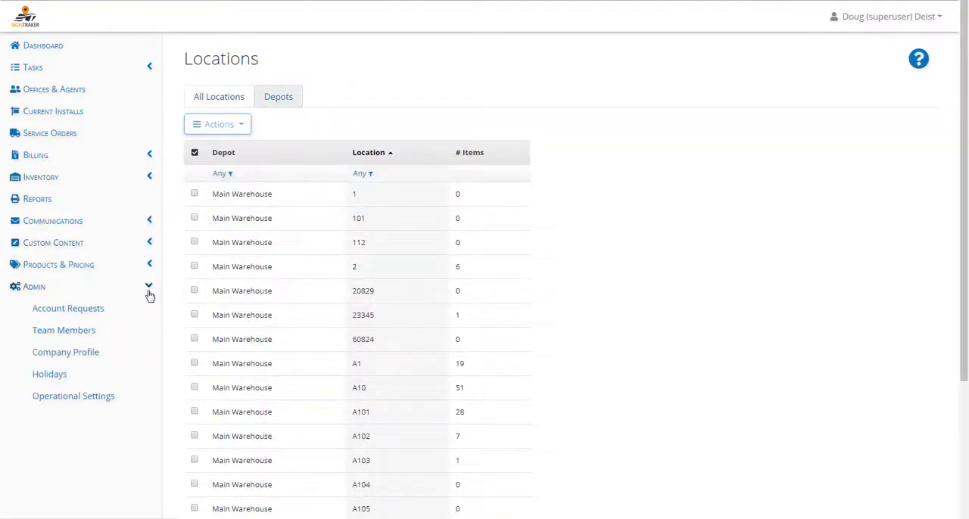
click(109, 334)
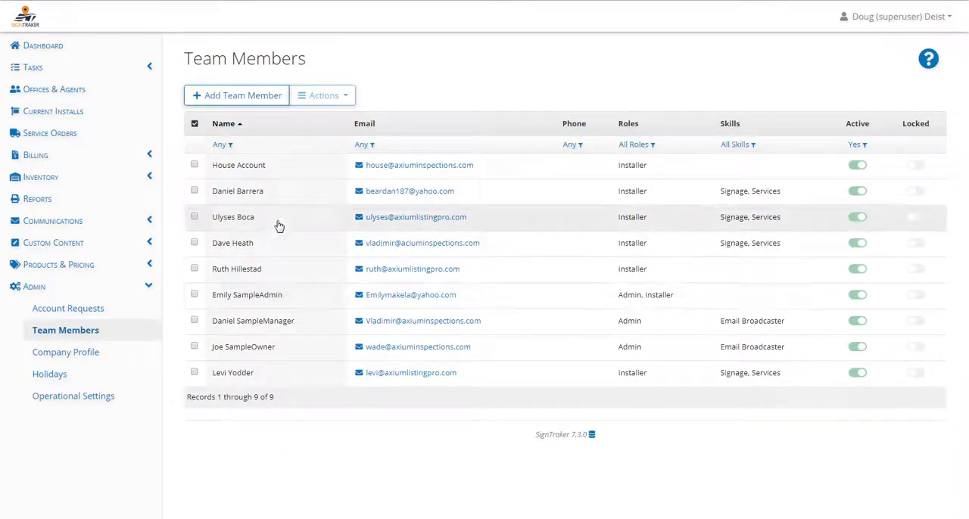
click(268, 191)
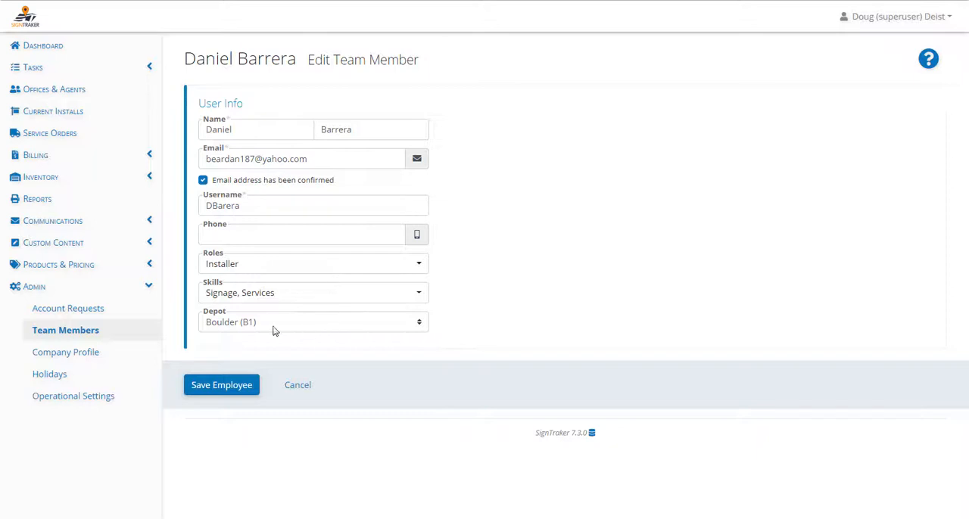
click(421, 323)
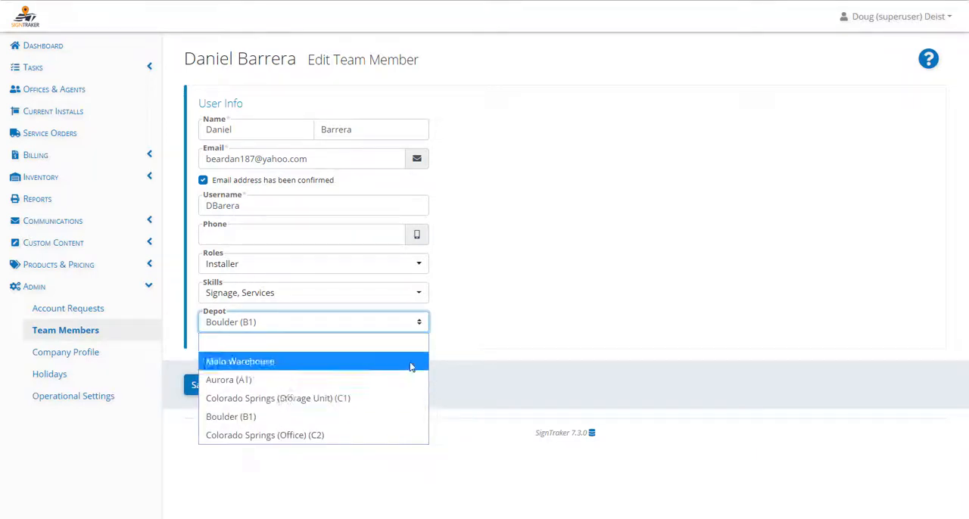
click(421, 327)
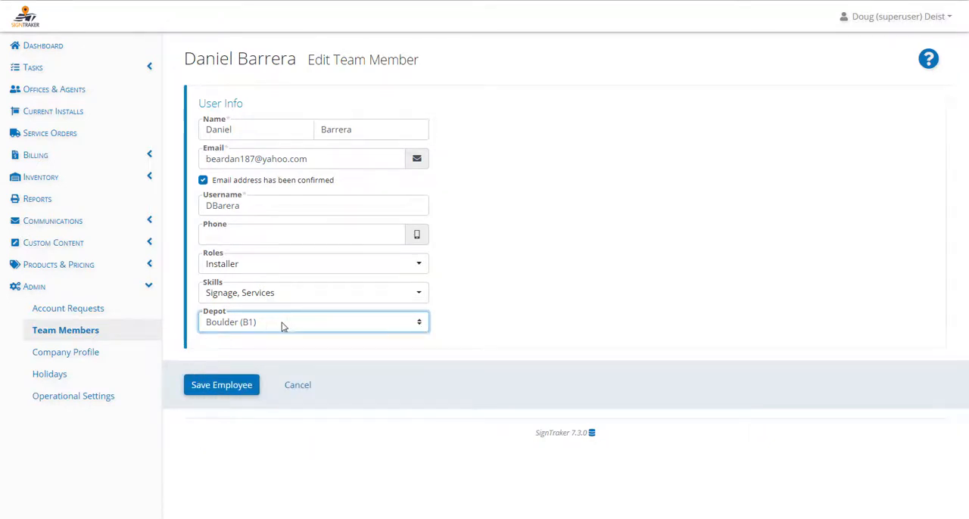
click(307, 389)
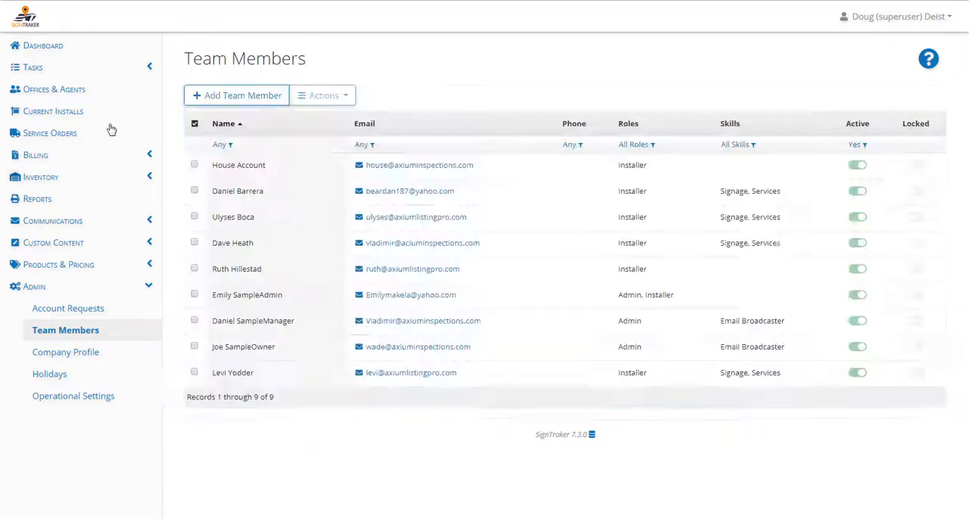
- Open the routing map from the dashboard for tasks assigned through today
click(94, 46)
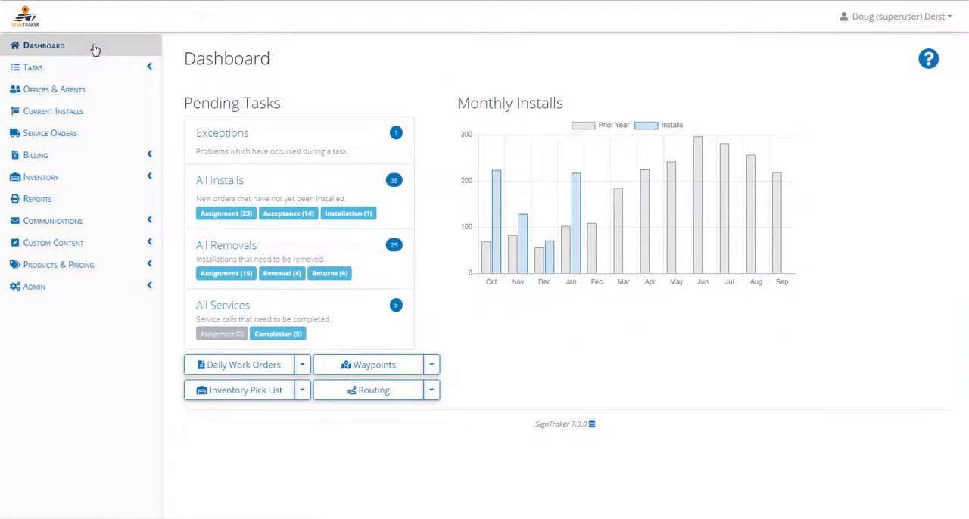
click(430, 390)
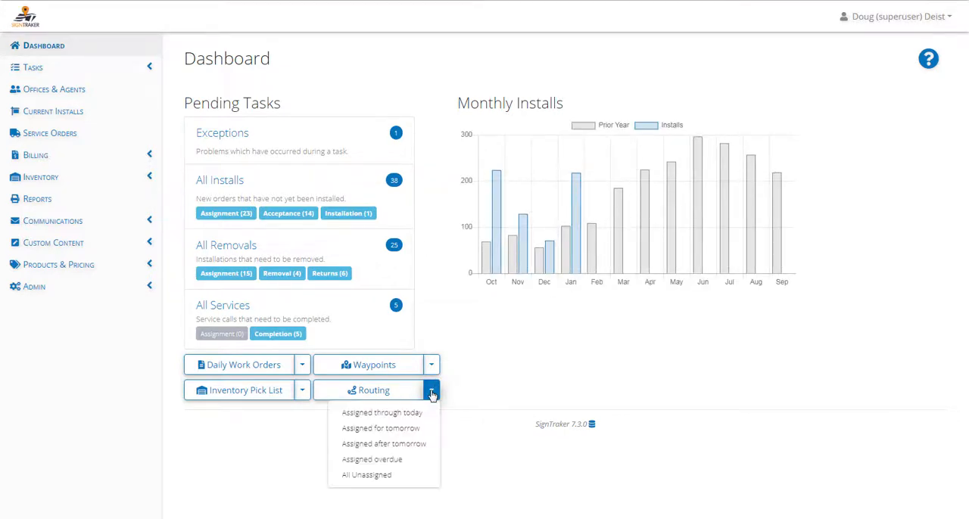
click(416, 416)
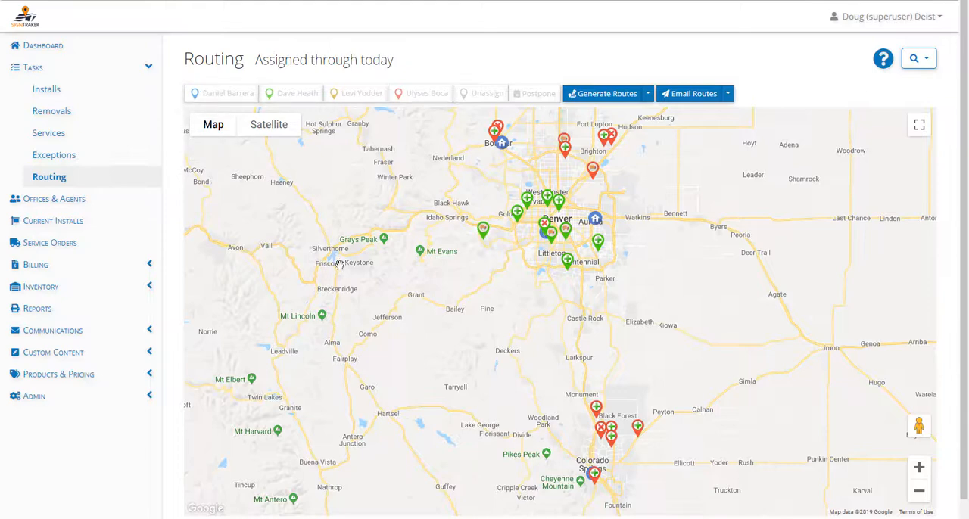
- View the details of the install marker near Foxfield, southeast of Denver, and close them
scroll(428, 321, up, 1)
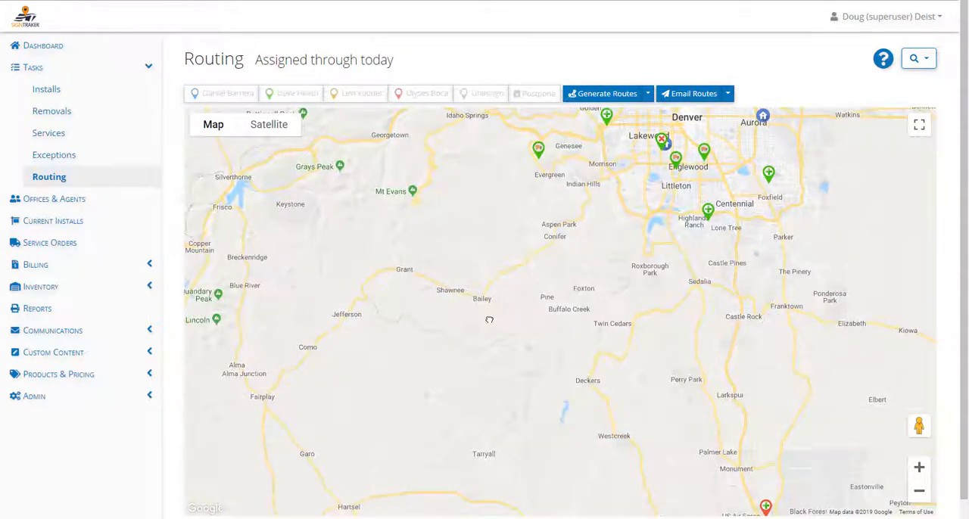
drag(501, 308, 421, 413)
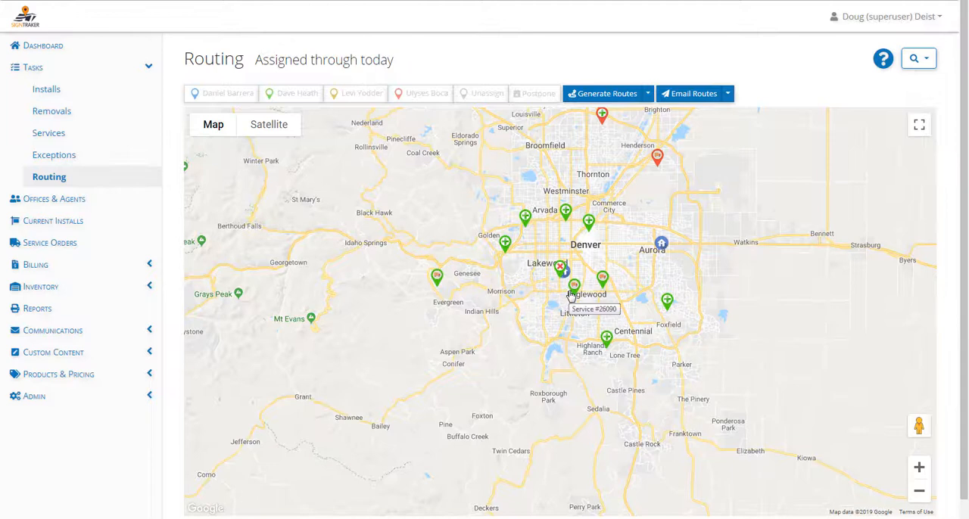
click(667, 302)
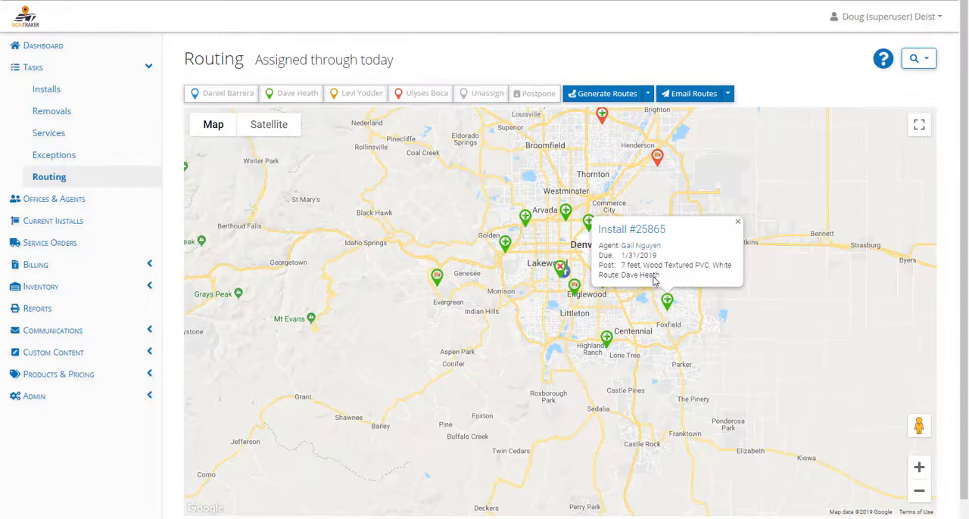
click(737, 222)
- Generate the installers' routes for the assigned tasks on the map
scroll(742, 341, down, 1)
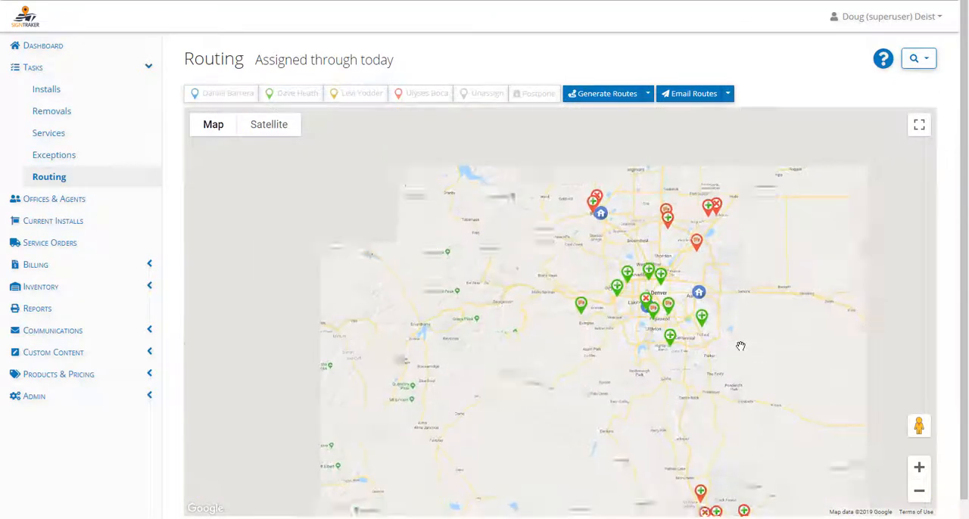
drag(567, 398, 458, 363)
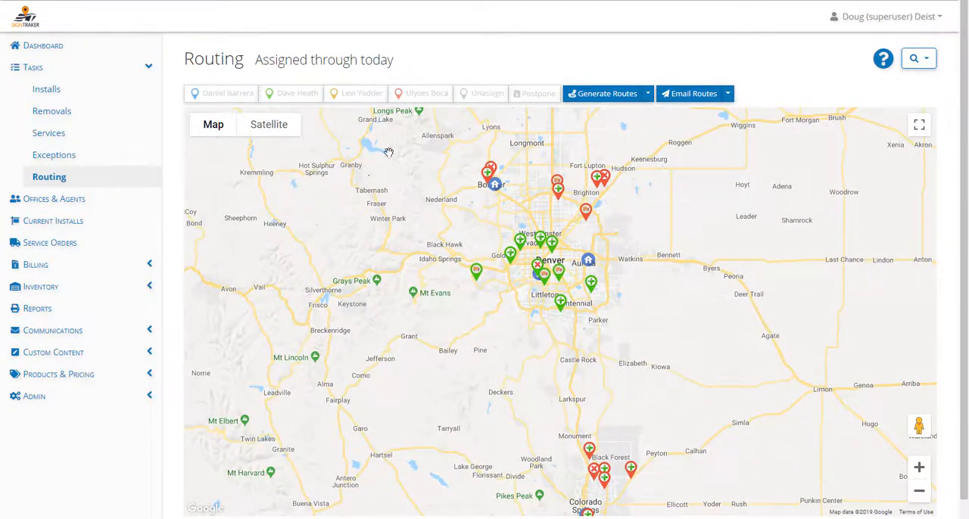
click(601, 94)
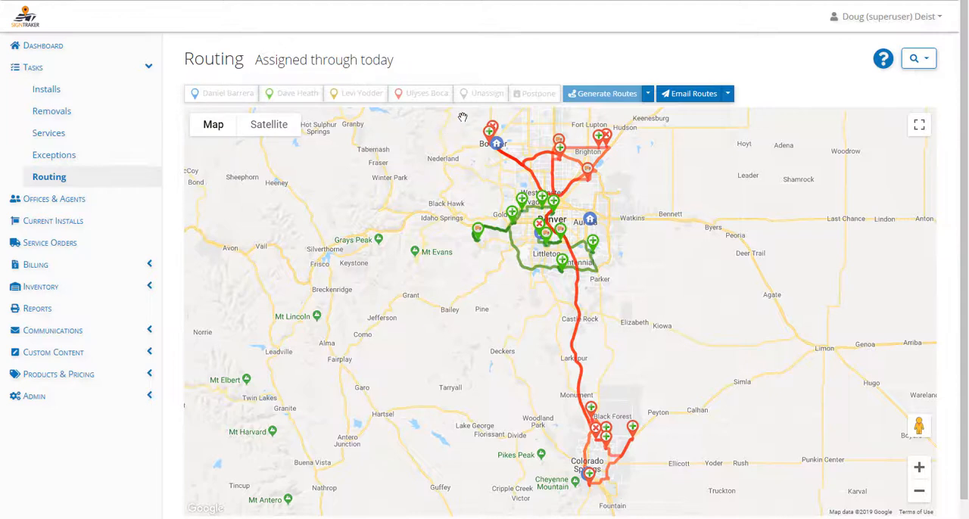
- Reassign all red tasks north of Denver, from Boulder to Hudson, to the blue-marker installer and regenerate the routes
drag(462, 117, 639, 189)
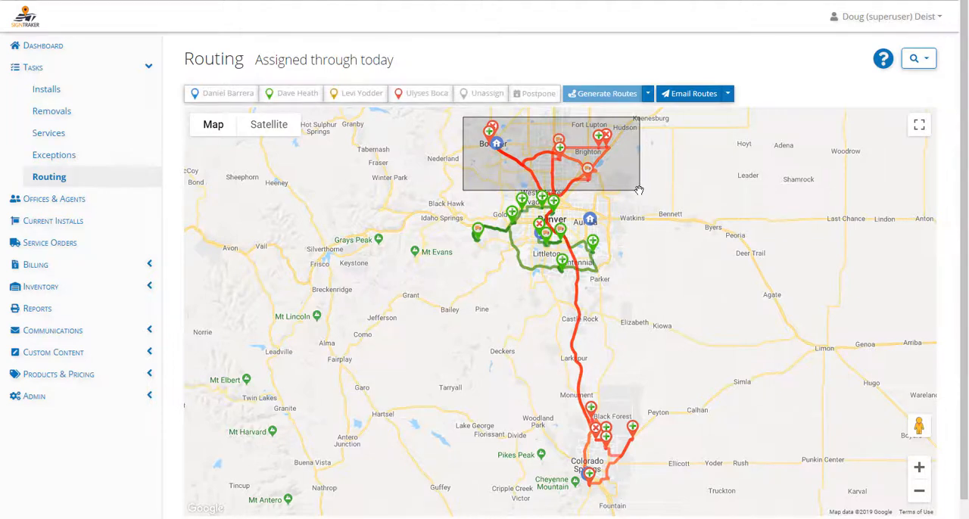
click(231, 100)
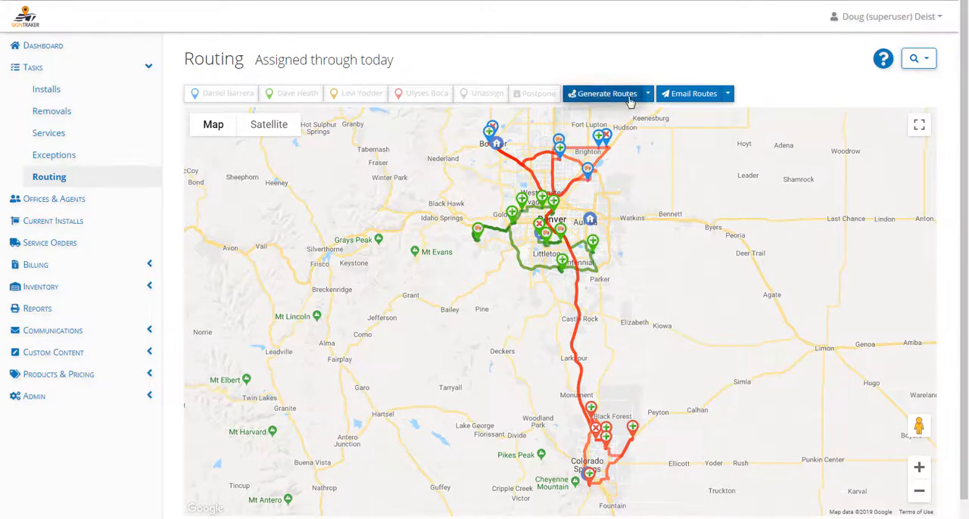
click(630, 101)
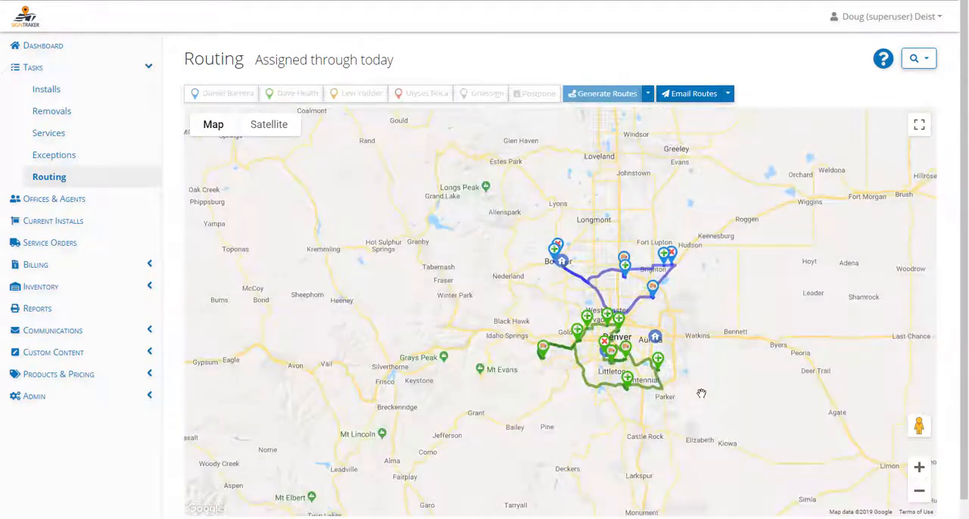
- Reassign the service call near Henderson to the green-marker installer and regenerate the routes
drag(598, 247, 587, 227)
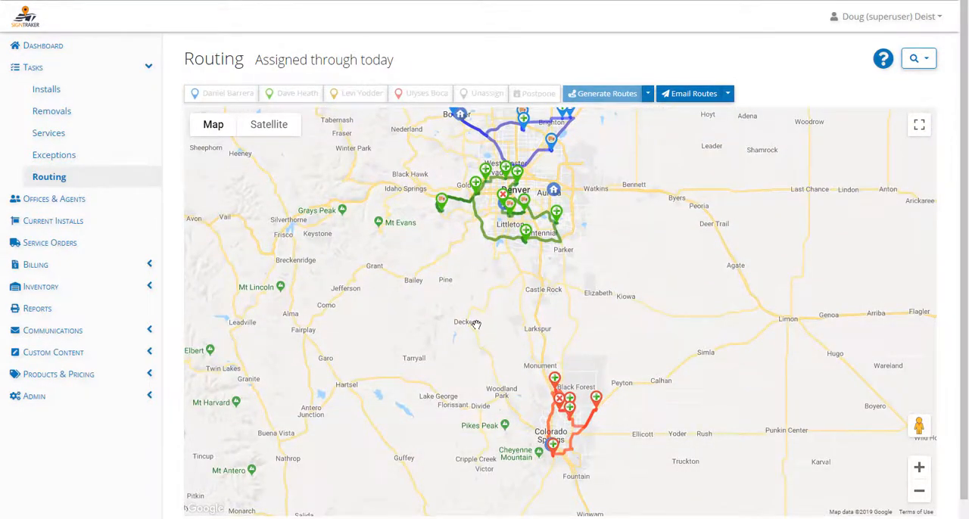
drag(477, 325, 502, 441)
scroll(610, 311, up, 1)
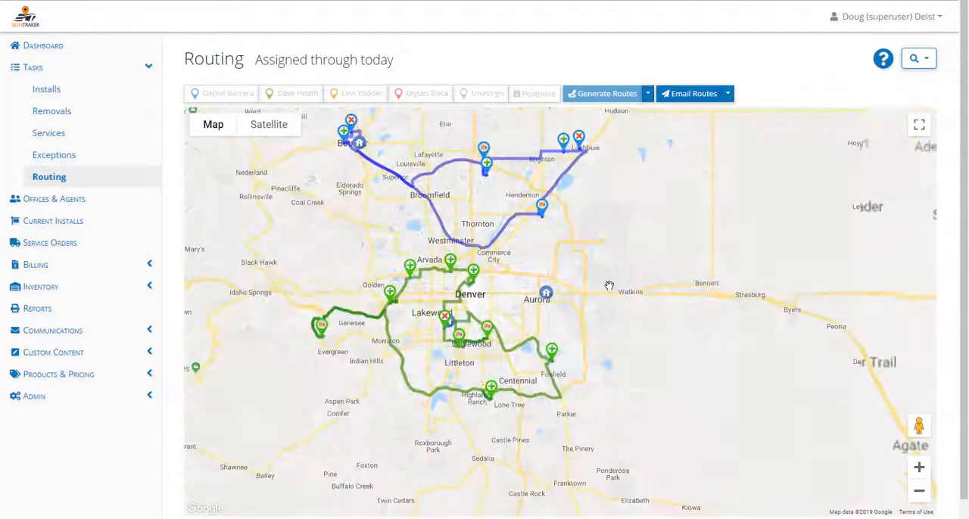
scroll(564, 289, up, 1)
scroll(568, 268, down, 1)
drag(552, 252, 604, 317)
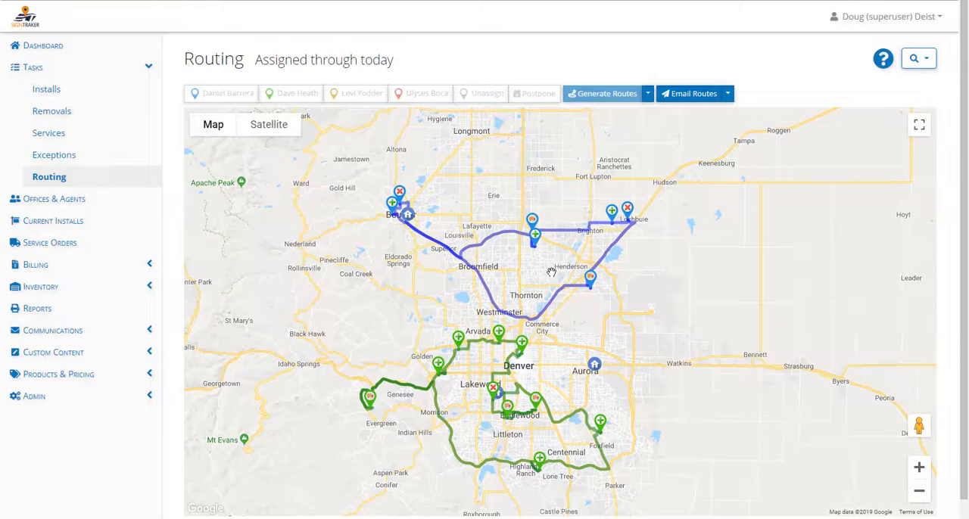
click(590, 278)
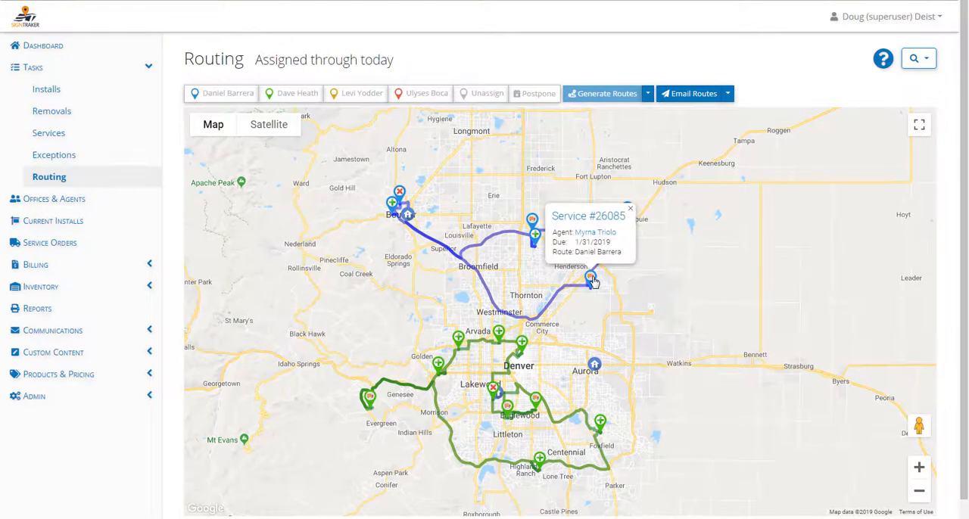
click(299, 95)
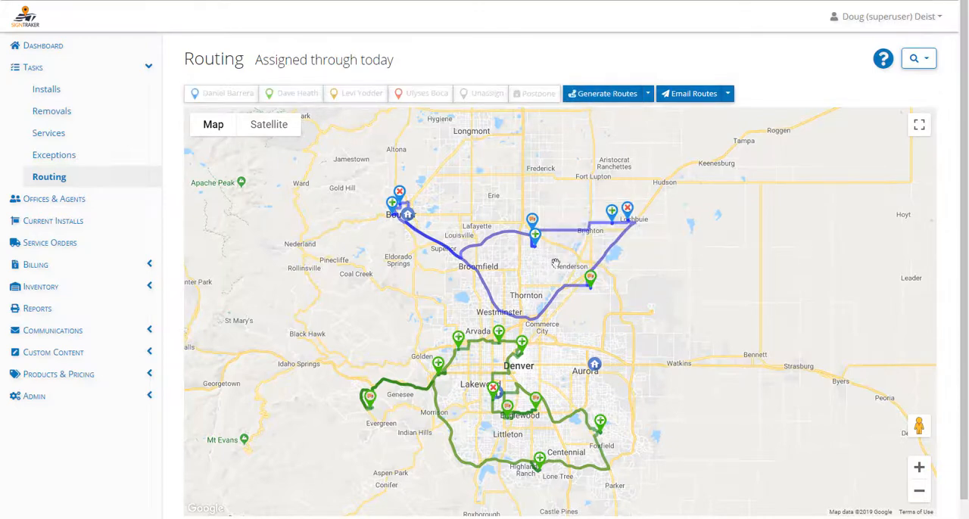
scroll(464, 210, up, 1)
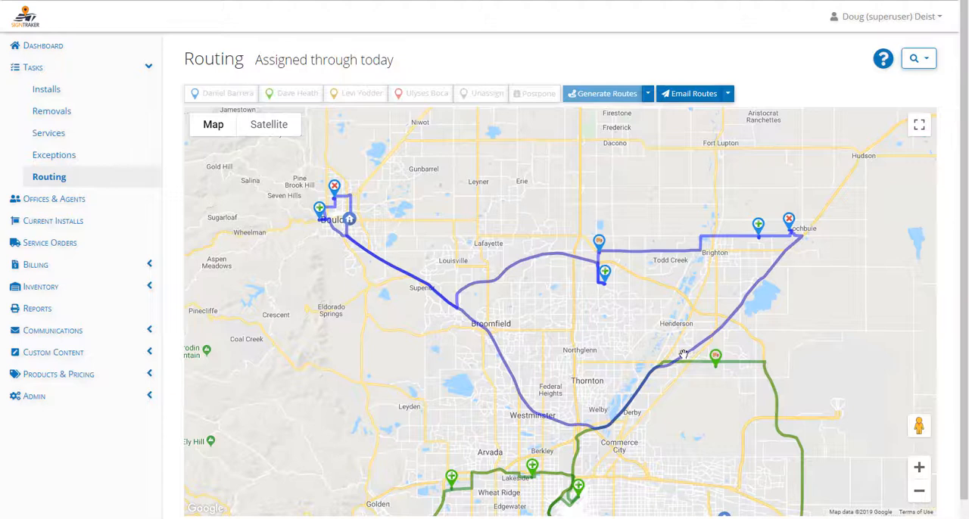
- Assign the service call near Henderson back to the blue-marker installer and regenerate the routes
click(715, 358)
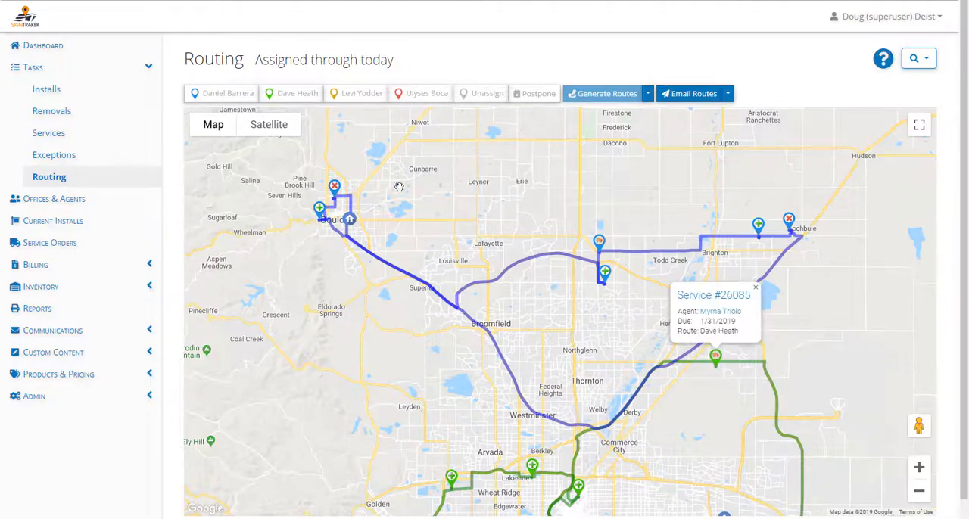
click(227, 94)
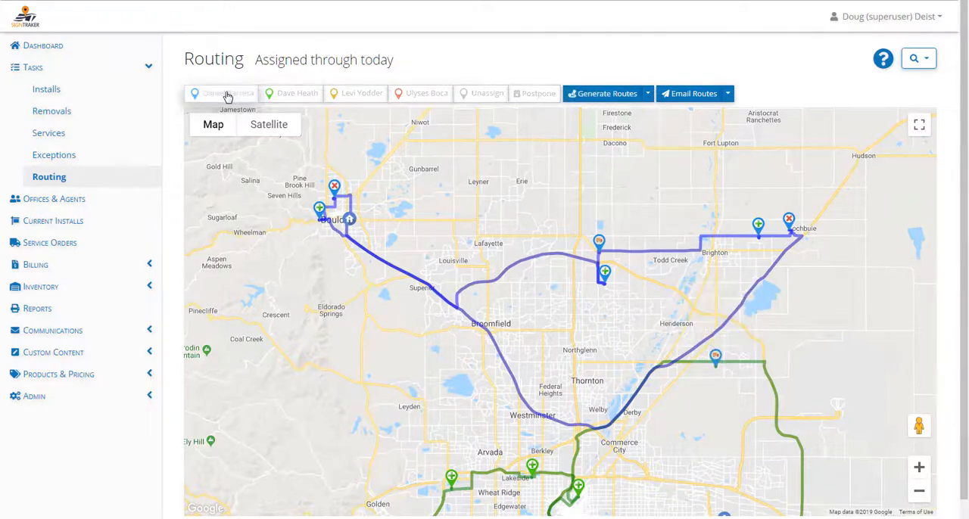
click(617, 97)
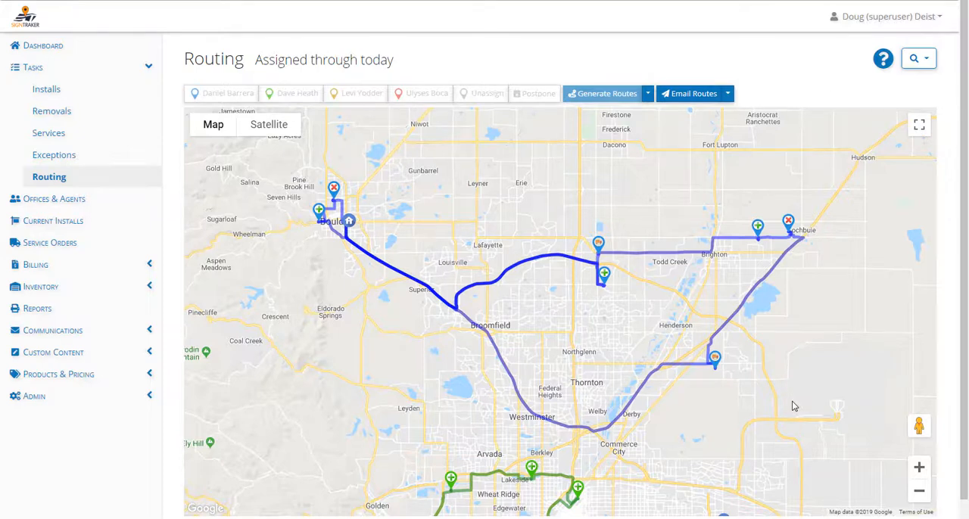
- Reorder the blue-marker installer's stops so the Thornton install at the end comes directly before the Thornton service call
click(647, 93)
click(611, 120)
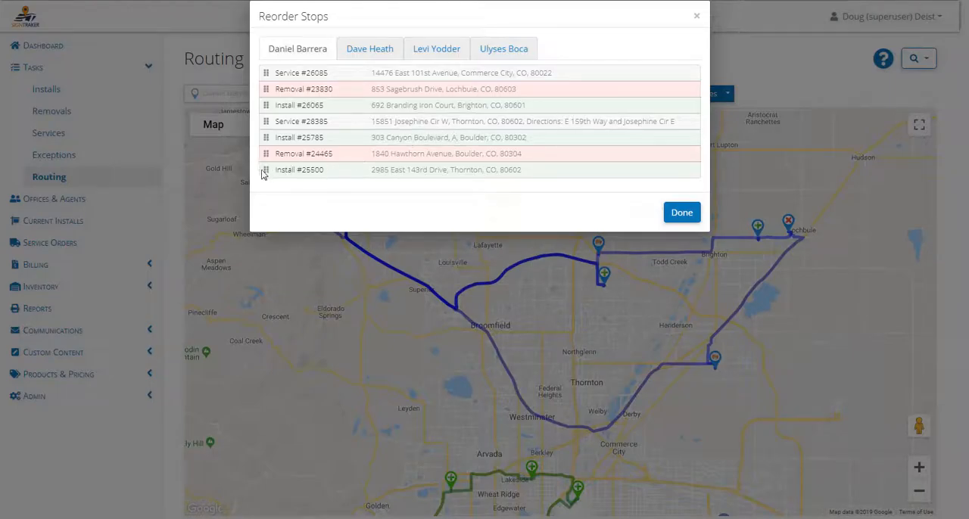
drag(265, 167, 268, 124)
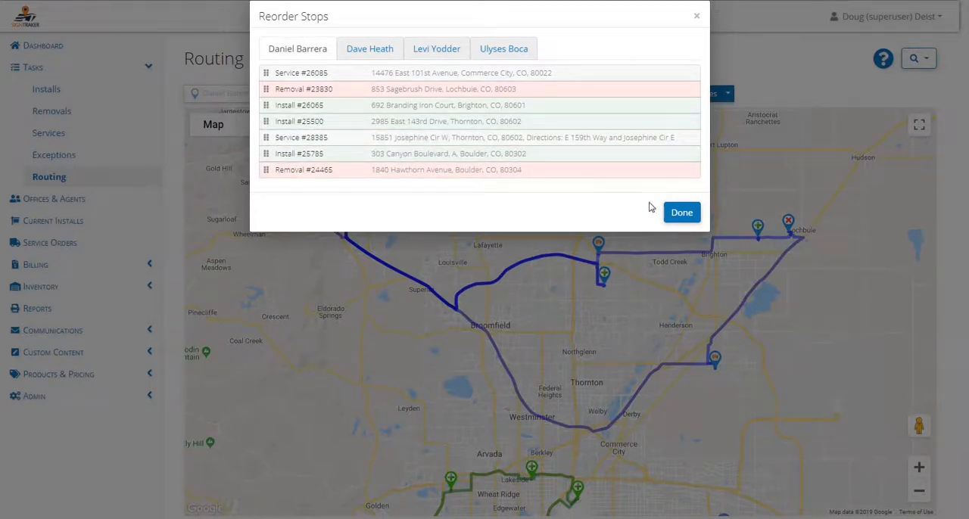
click(681, 213)
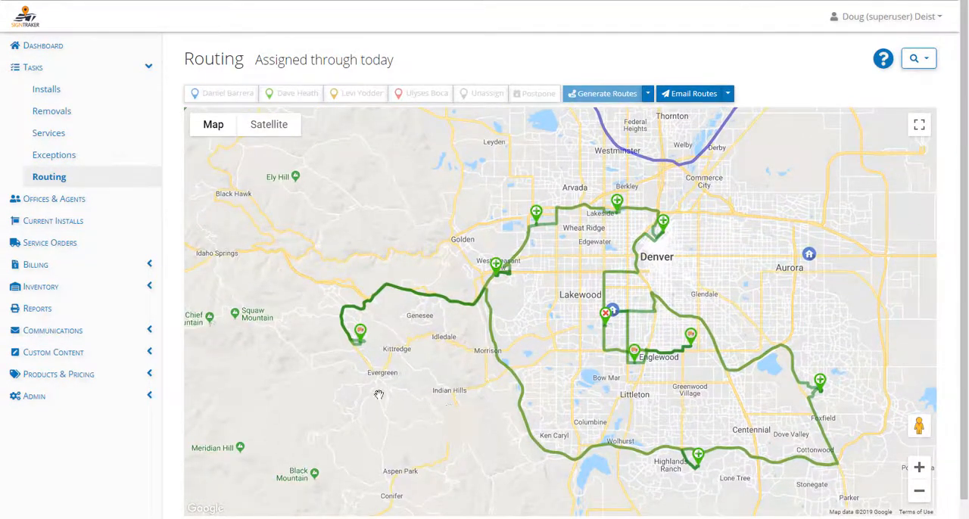
- Try to postpone the green-marker service call near Evergreen, decline the confirmation, and check the call's details
click(360, 336)
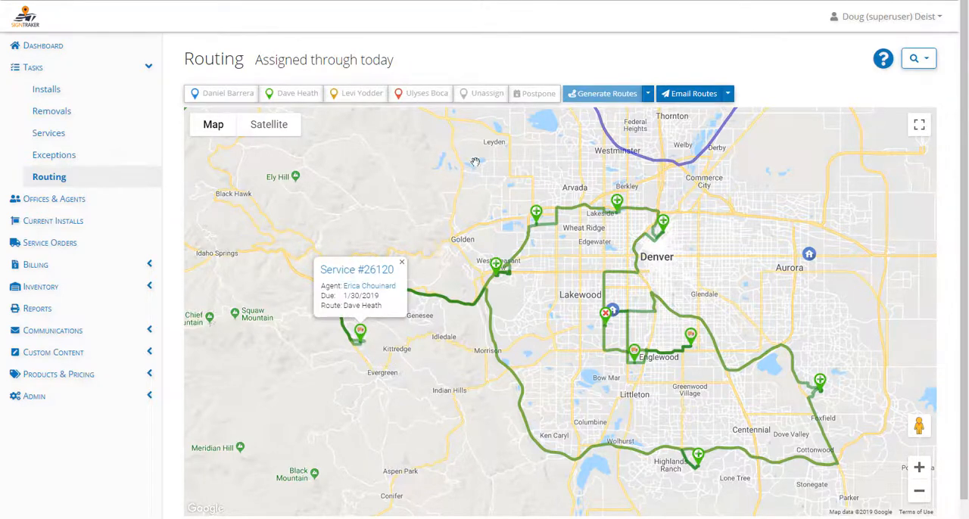
click(538, 95)
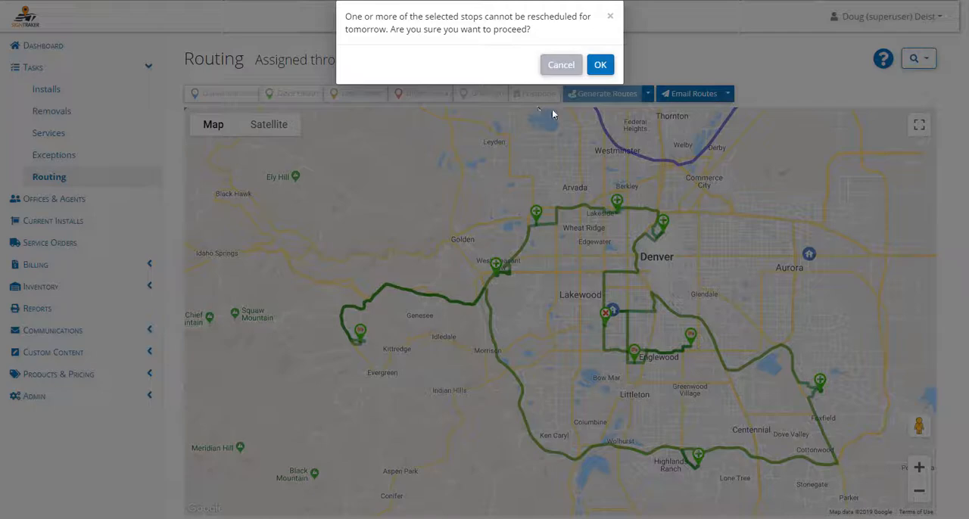
click(561, 67)
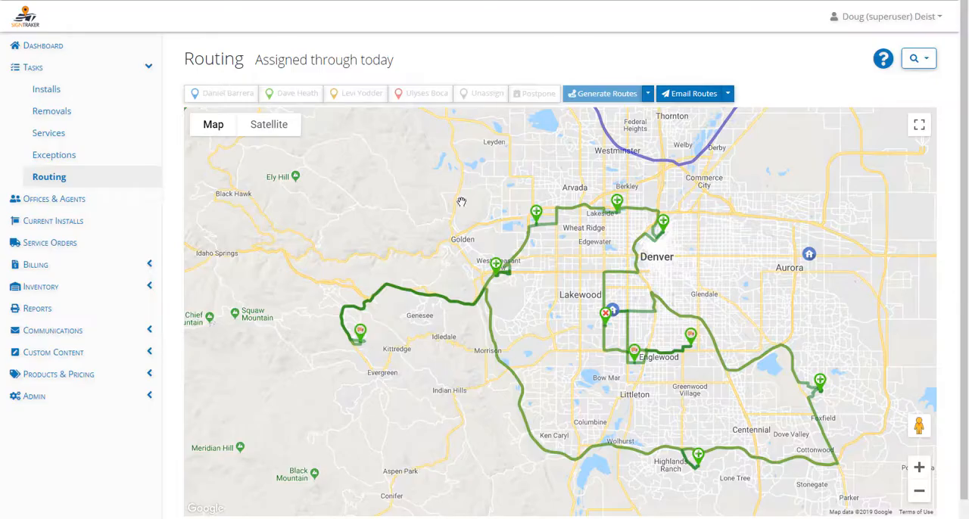
click(361, 334)
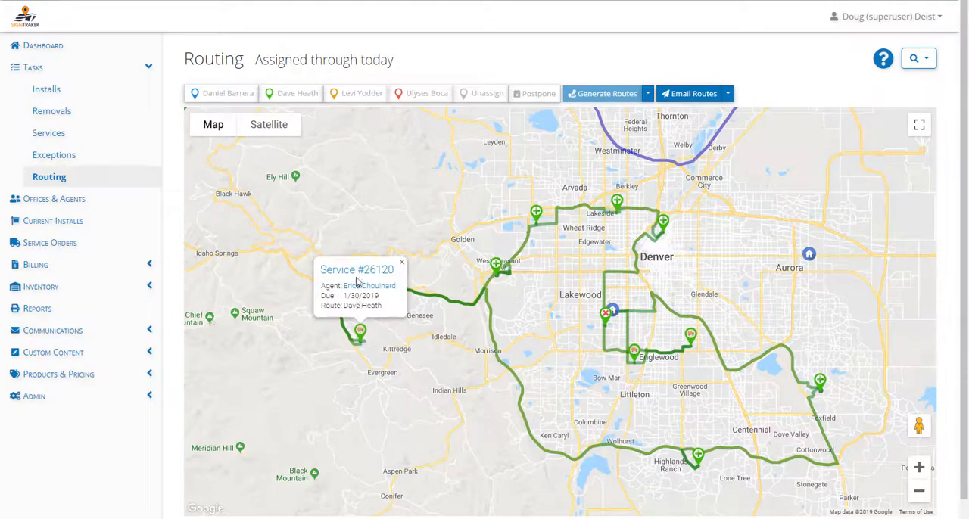
click(402, 267)
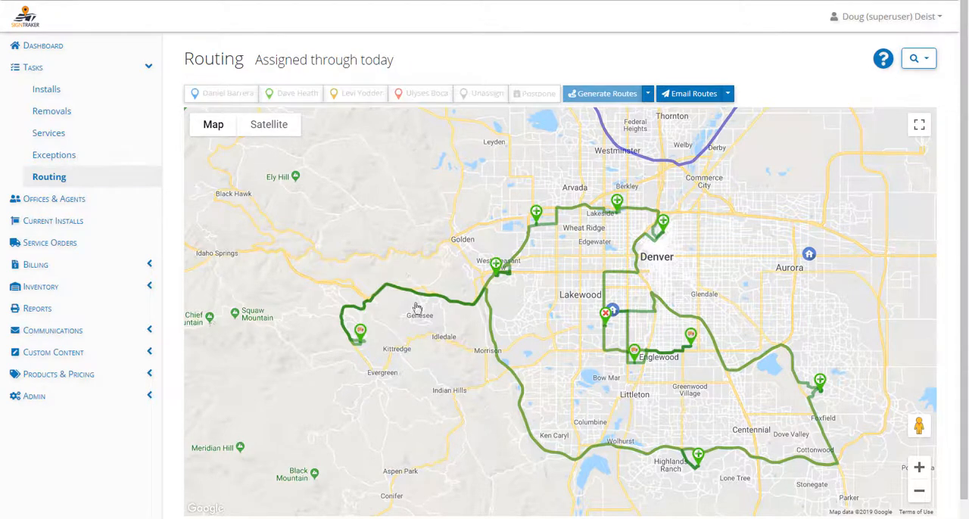
- Unassign the green-marker installs near Highlands Ranch and Foxfield and regenerate the routes
drag(418, 442, 357, 415)
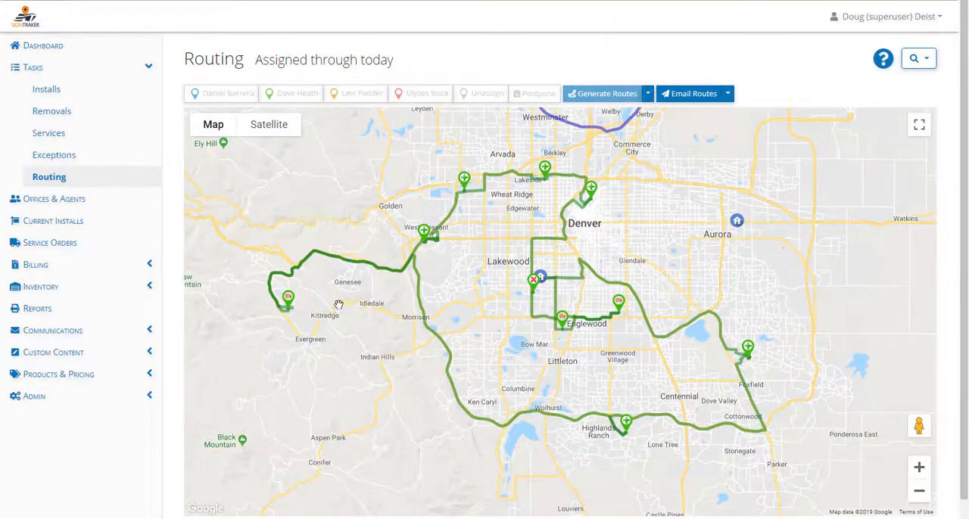
click(627, 433)
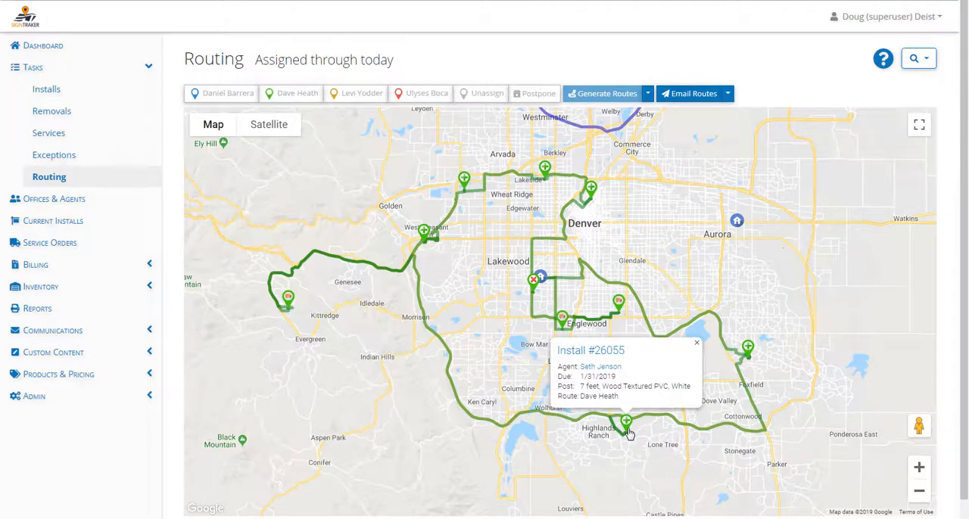
click(484, 96)
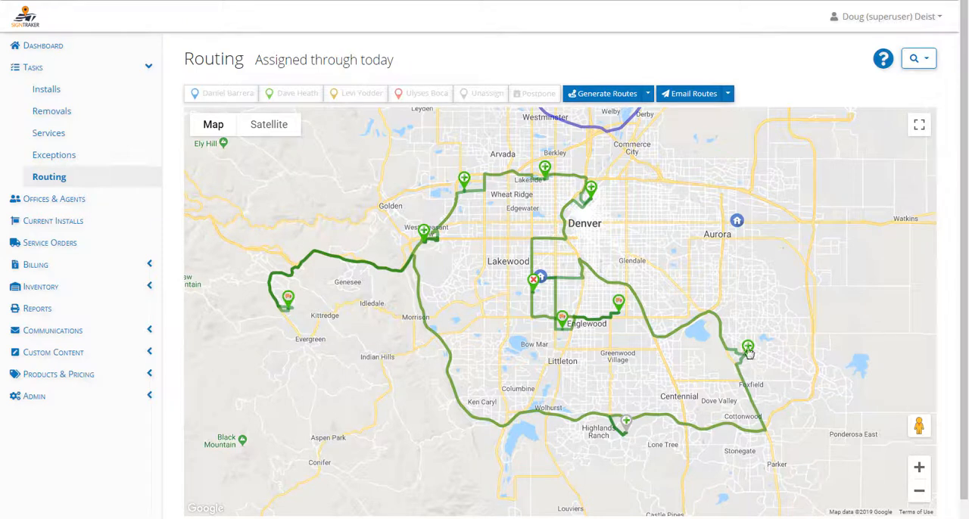
click(748, 351)
click(486, 97)
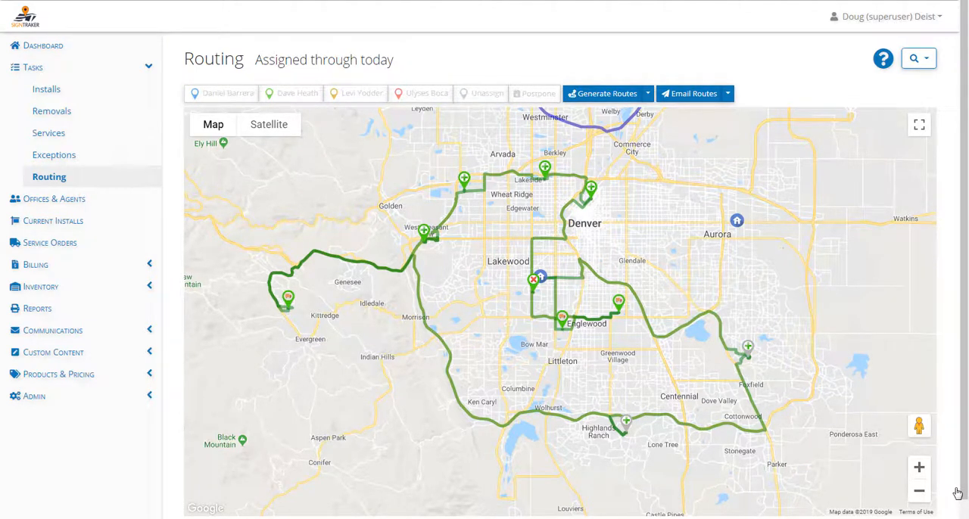
click(617, 99)
drag(636, 448, 526, 318)
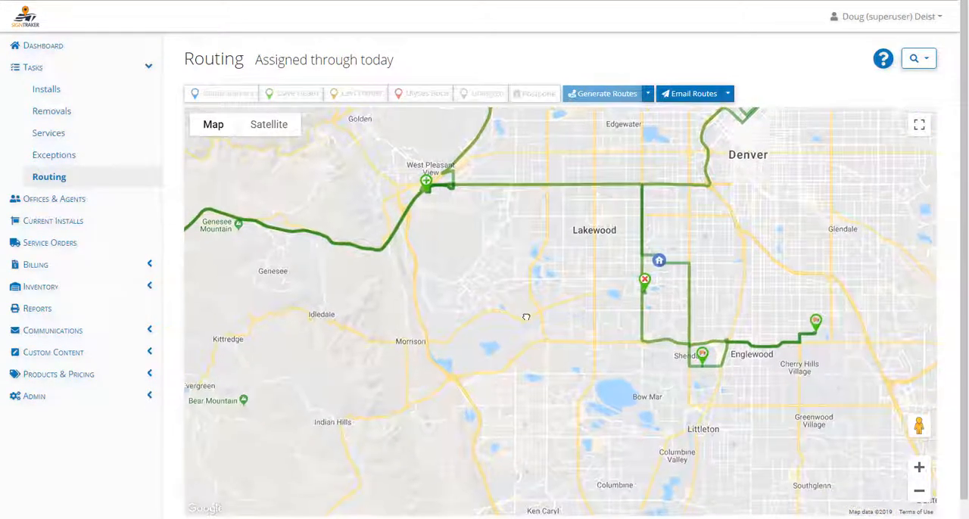
scroll(542, 370, down, 3)
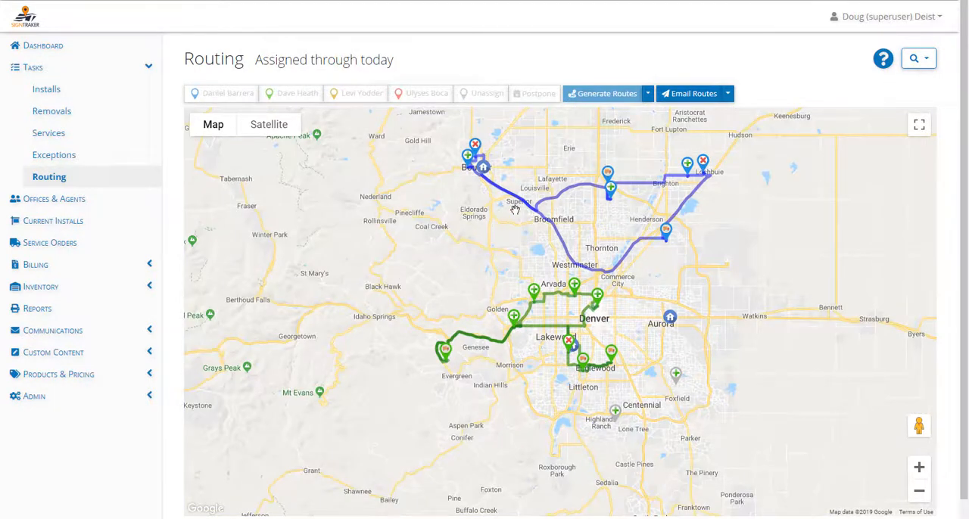
scroll(626, 393, down, 1)
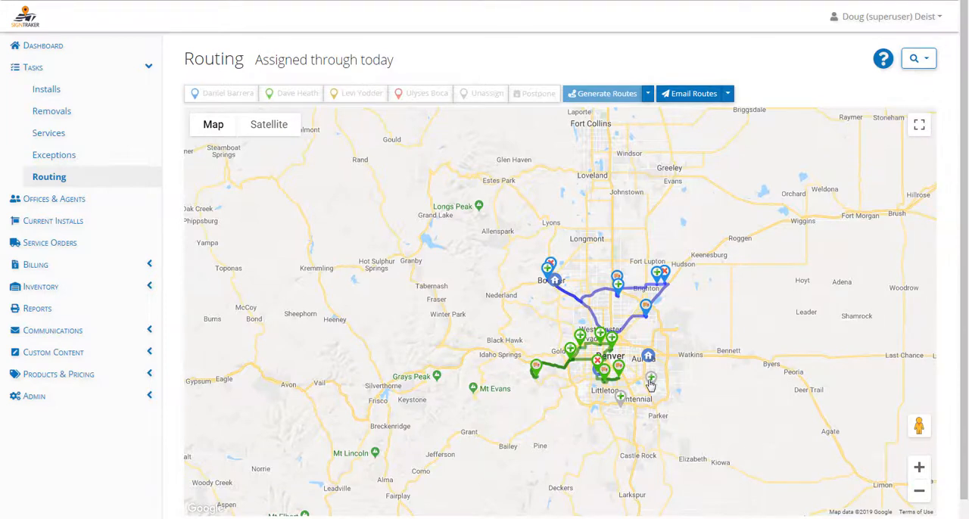
- Assign the unassigned install southeast of Denver, below the Aurora depot, to the green-marker installer
click(683, 98)
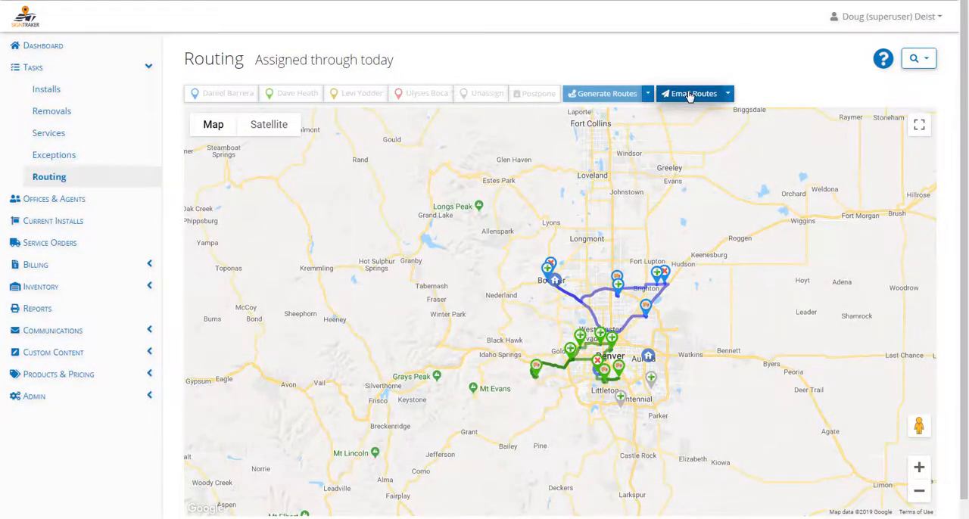
drag(779, 347, 698, 216)
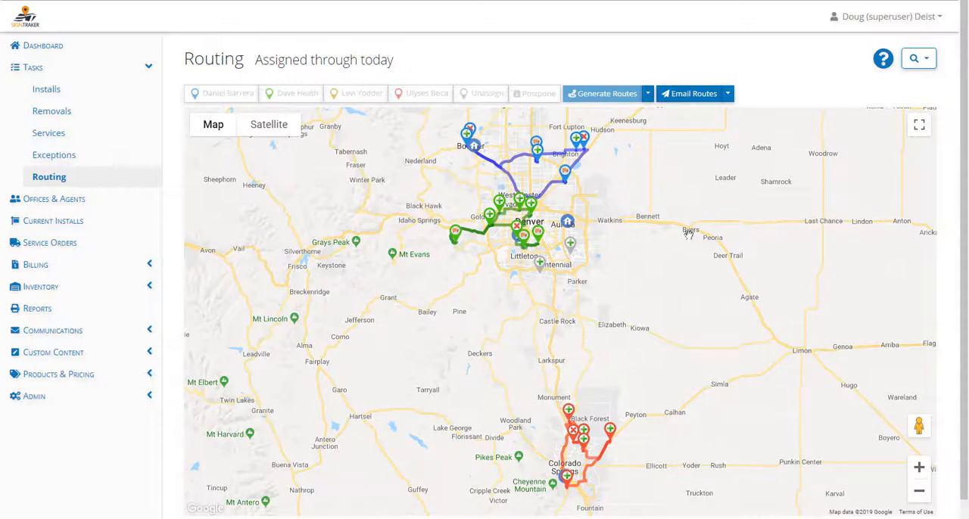
drag(642, 282, 653, 361)
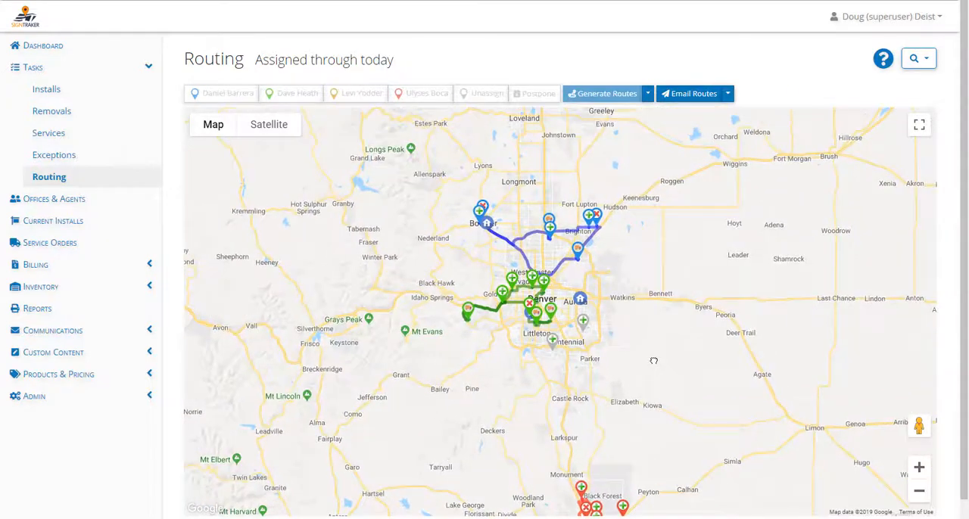
click(583, 324)
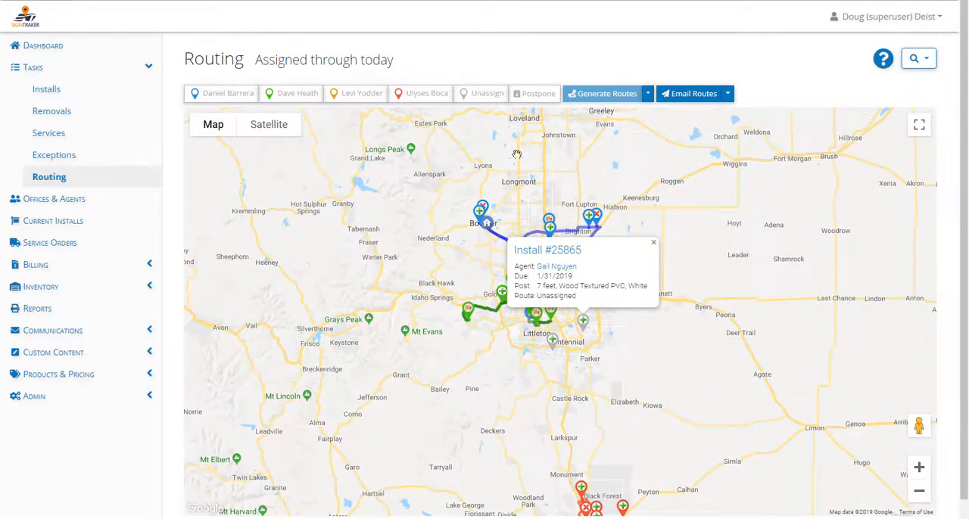
click(299, 100)
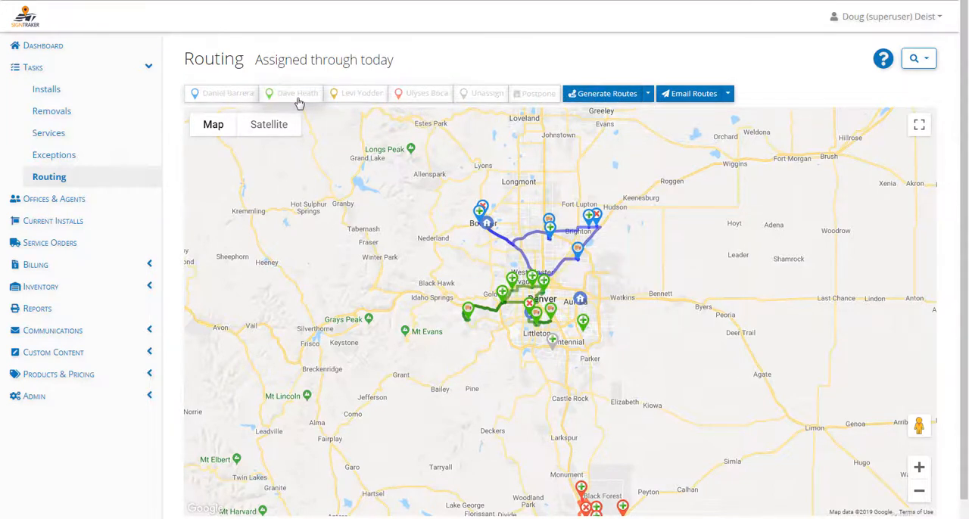
- Open the choice of installers for emailing an individual route
click(726, 94)
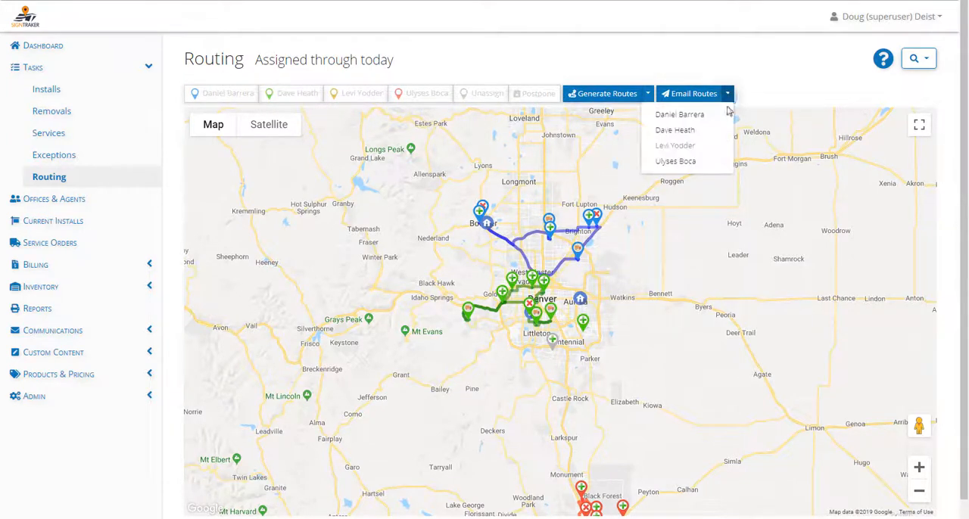